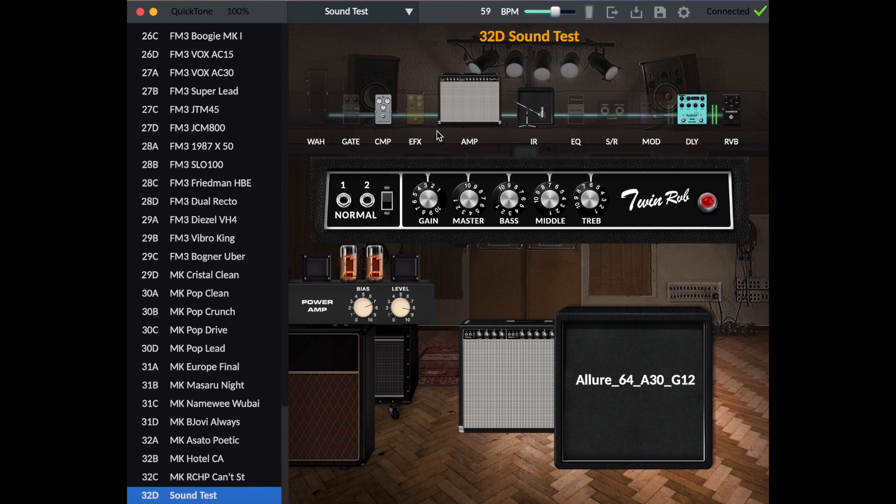
Switch the CMP block to an EFX pedal and back to the compressor, and return to the amp view.
left_click(384, 113)
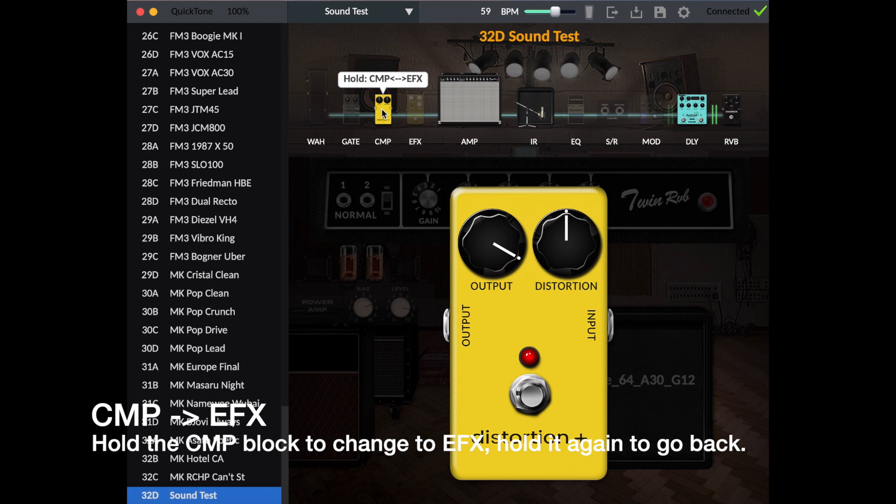
left_click(383, 113)
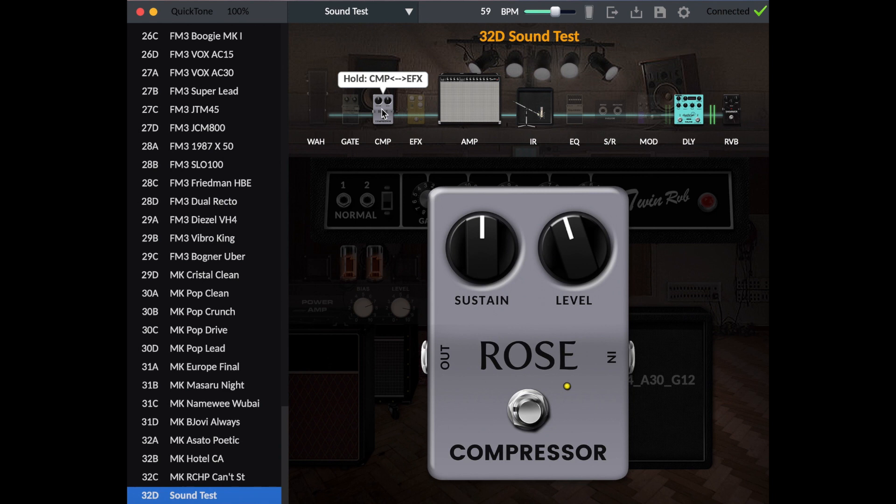
left_click(531, 118)
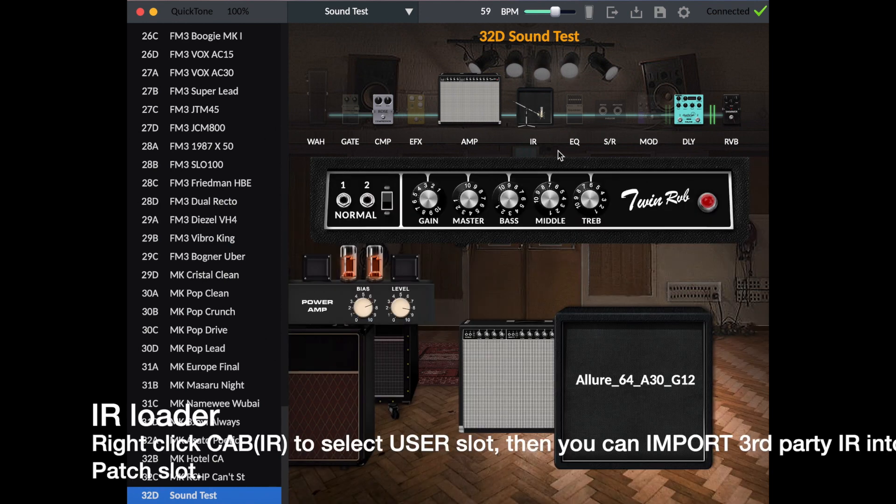
Delete the Allure_64_A30_G12 impulse response from the cabinet and close its IR settings.
left_click(620, 373)
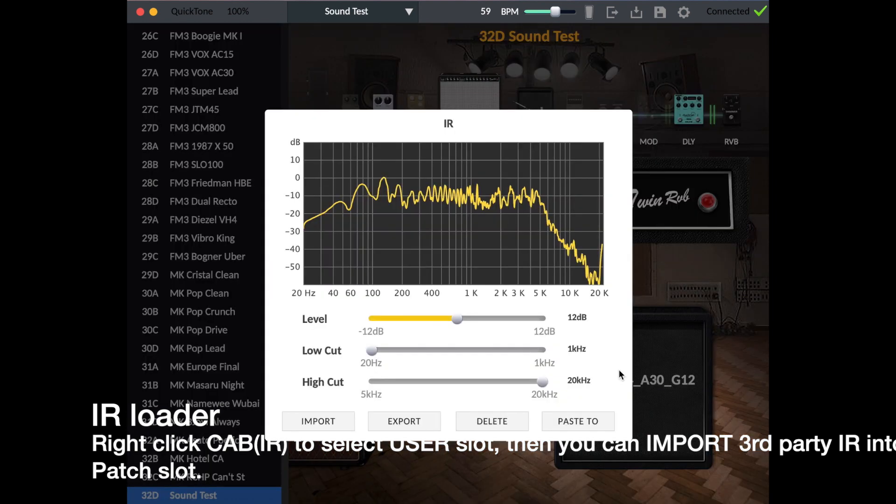
left_click(467, 423)
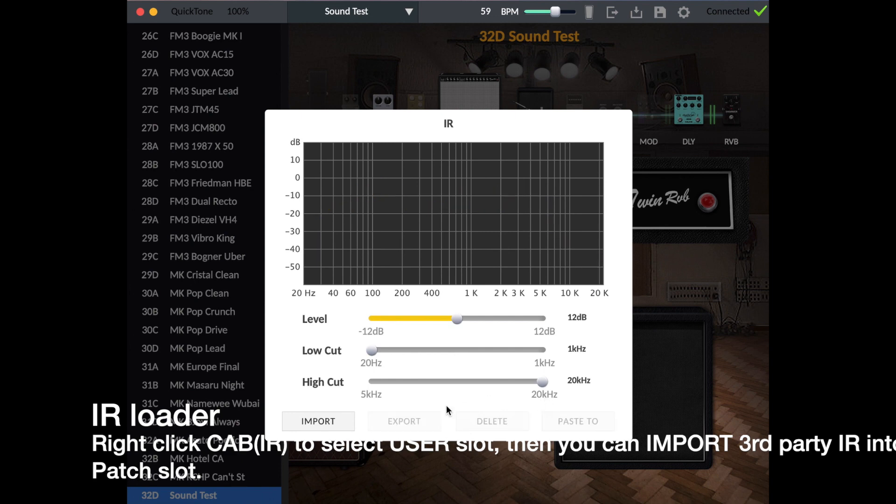
left_click(662, 345)
Choose the USER slot as the cabinet's impulse response.
right_click(656, 351)
left_click(655, 352)
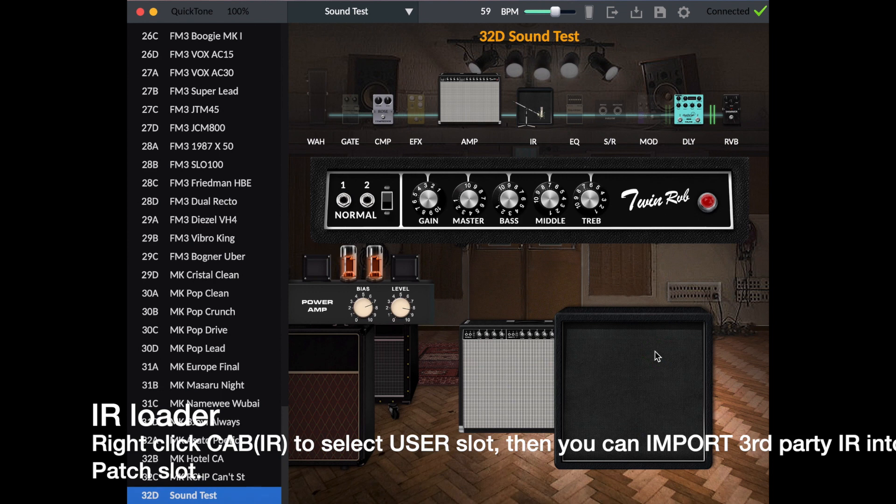
right_click(655, 351)
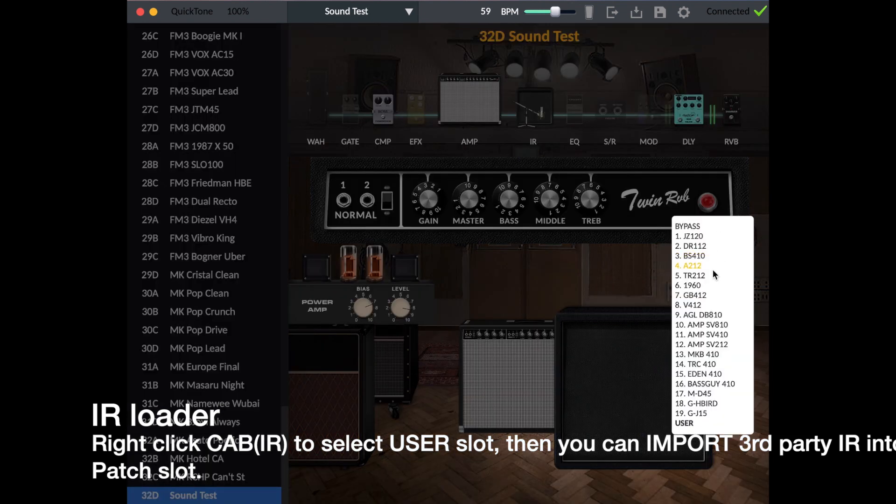
left_click(690, 424)
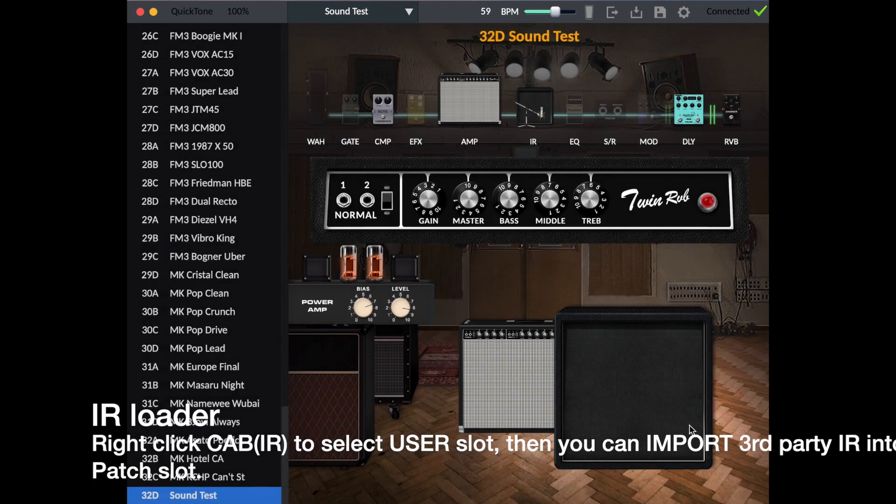
Import Allure_64_A30_G12.wav from the Allure Pack folder into the cabinet's USER IR slot.
left_click(636, 391)
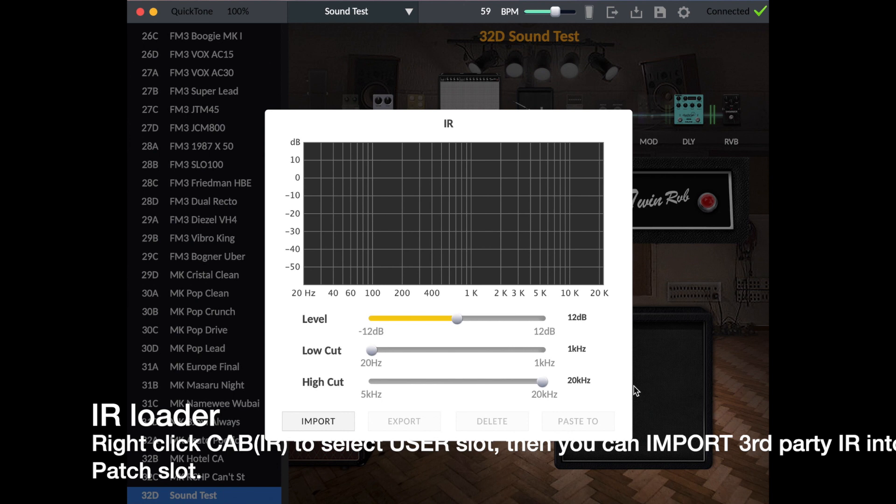
left_click(342, 423)
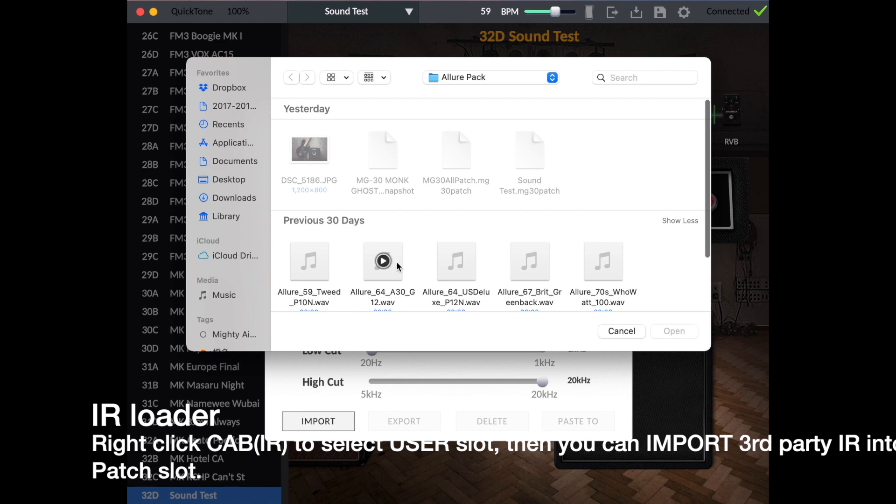
scroll(397, 265, "down", 3)
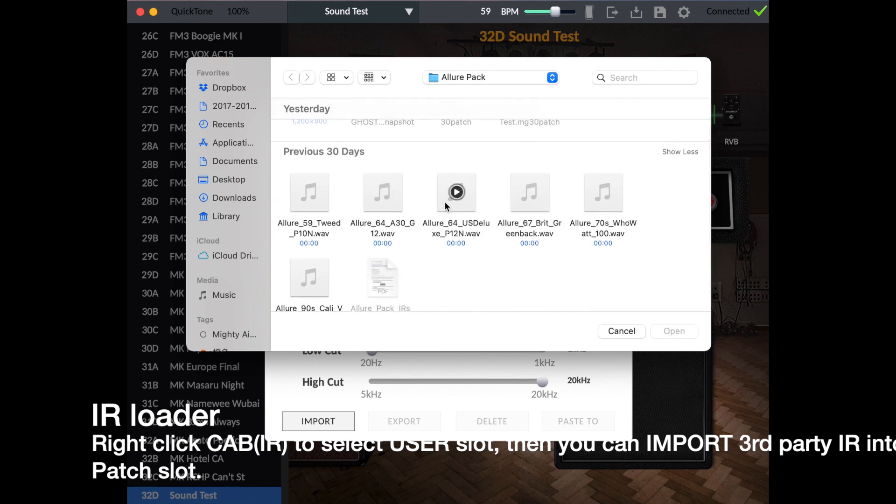
left_click(394, 195)
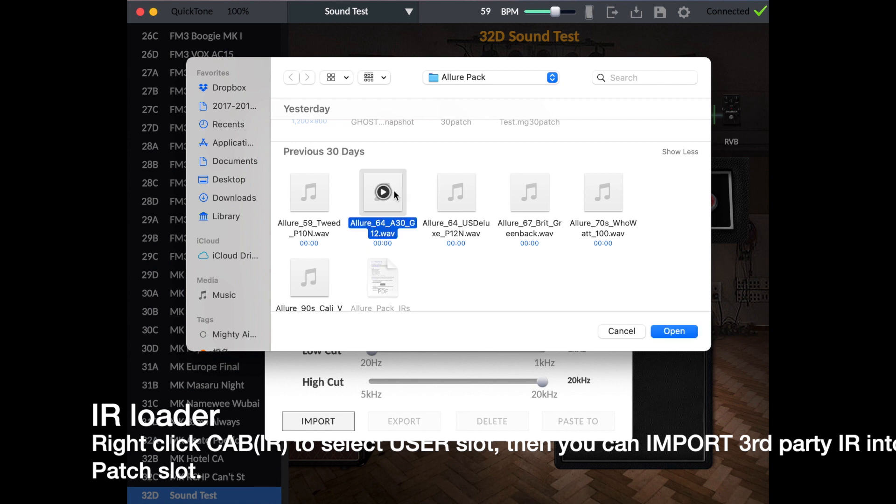
left_click(673, 333)
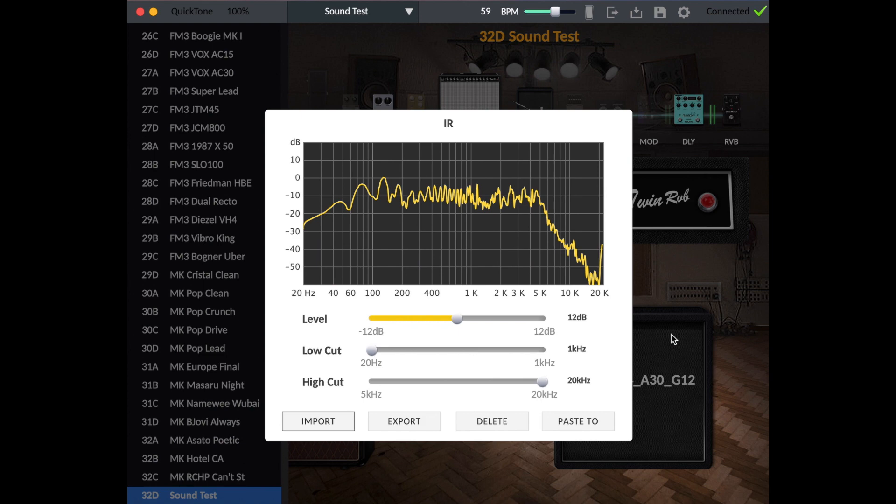
left_click(672, 335)
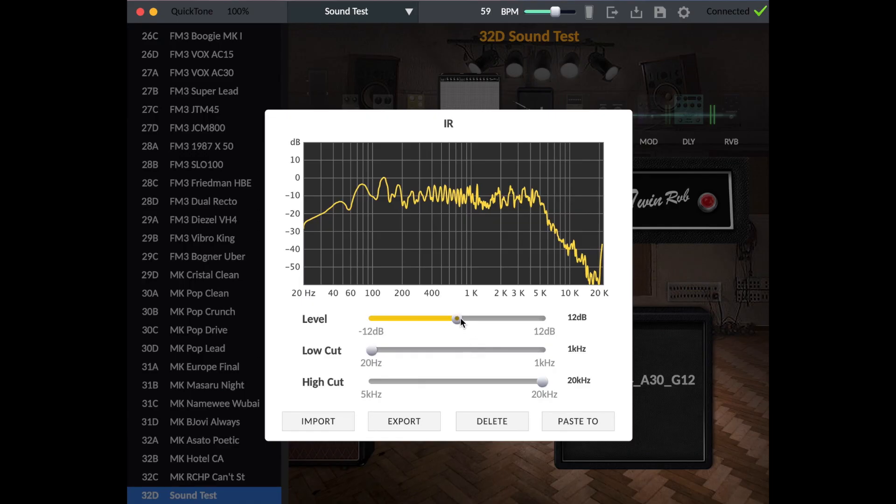
Raise the imported IR's level to 0.96 dB.
left_click(459, 319)
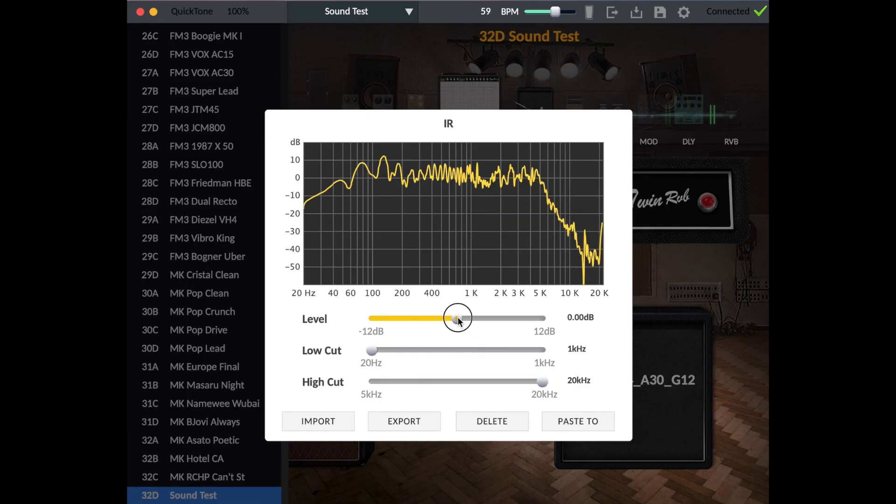
left_click_drag(458, 319, 465, 322)
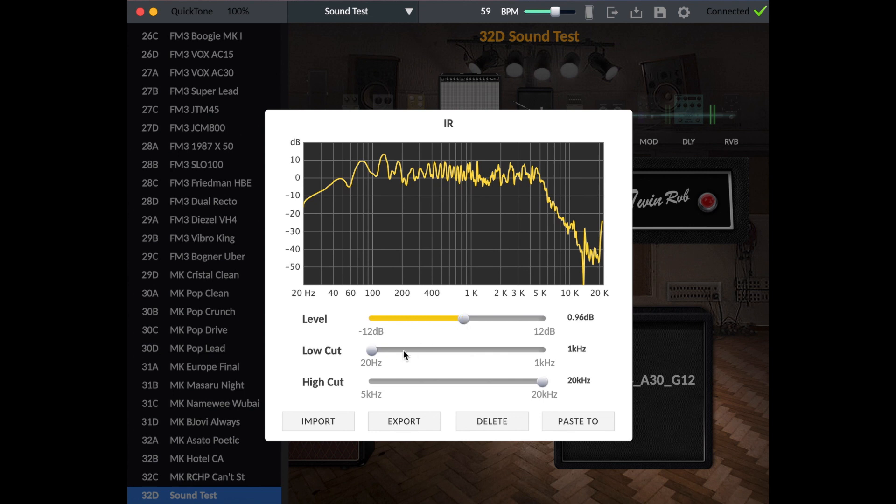
Try a 264 Hz low cut and a 5358 Hz high cut on the IR, and return them to 20 Hz and 20000 Hz.
left_click_drag(376, 349, 484, 352)
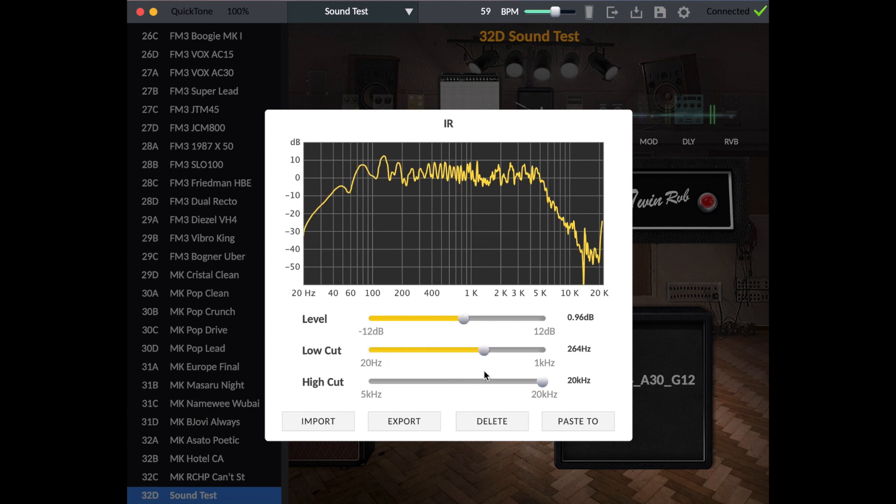
left_click_drag(540, 383, 380, 395)
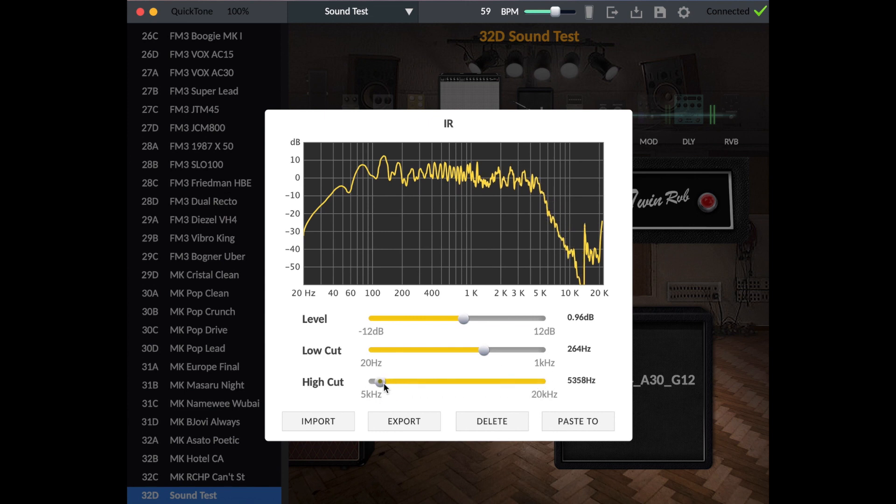
left_click_drag(382, 384, 544, 420)
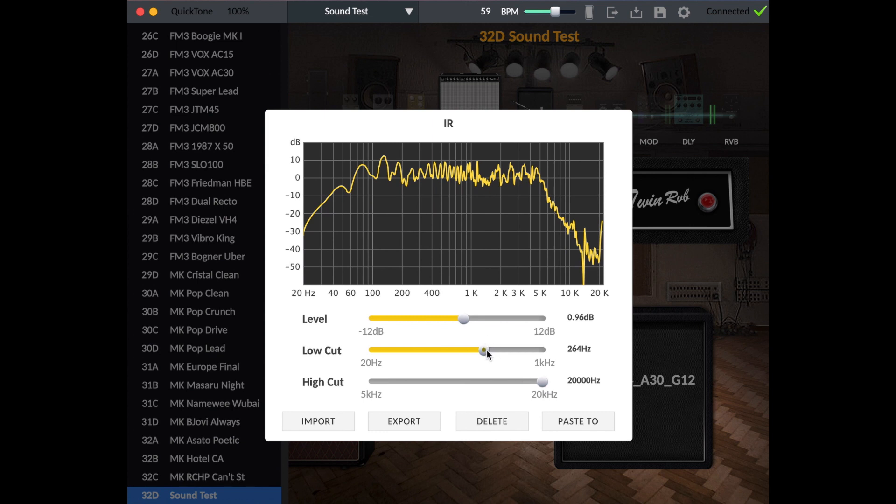
left_click_drag(486, 351, 299, 359)
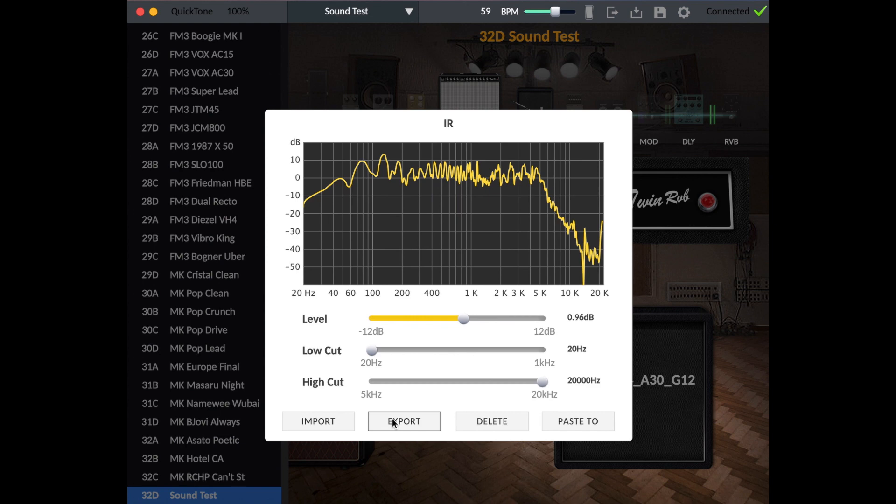
View the presets that the IR can be pasted to, and close the IR settings without choosing one.
left_click(573, 421)
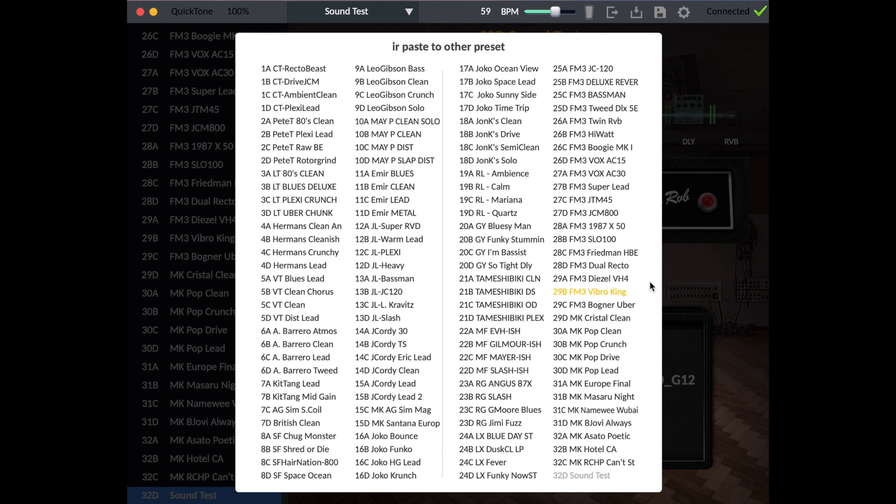
left_click(688, 270)
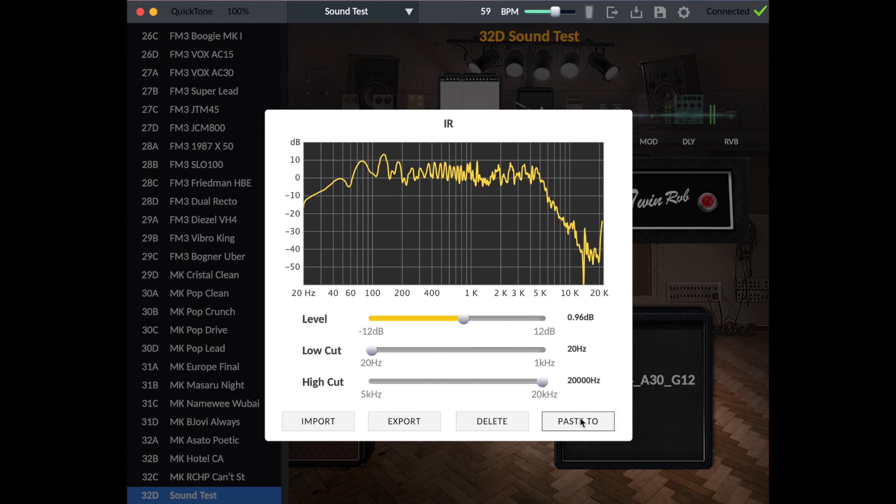
left_click(649, 307)
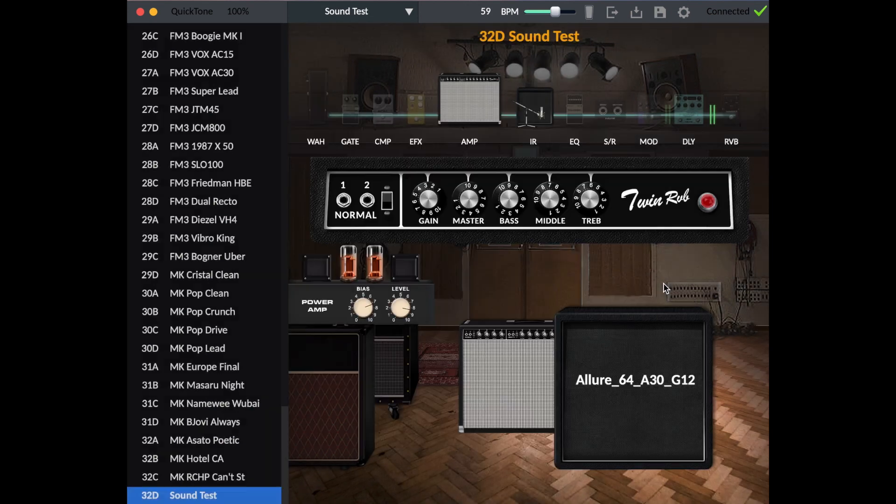
Examine the assignment options for both switches of the NMP-2 footswitch in controller row 3, and close the assignments.
left_click(590, 12)
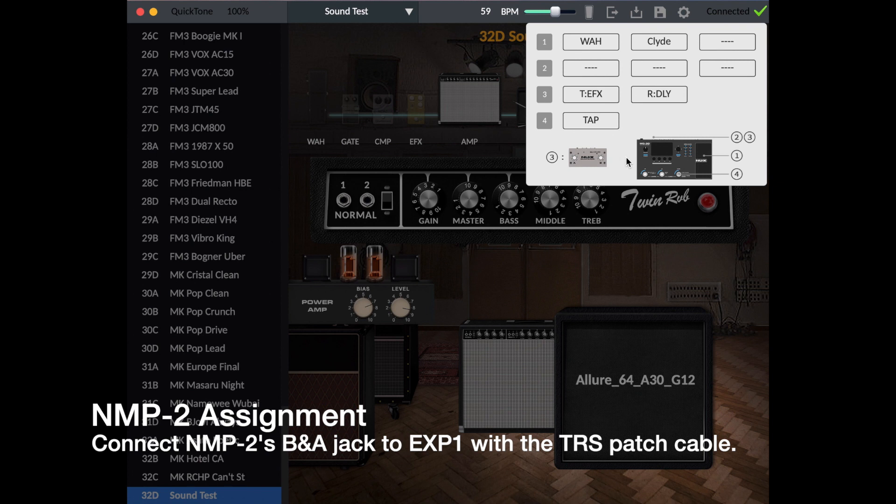
left_click(598, 96)
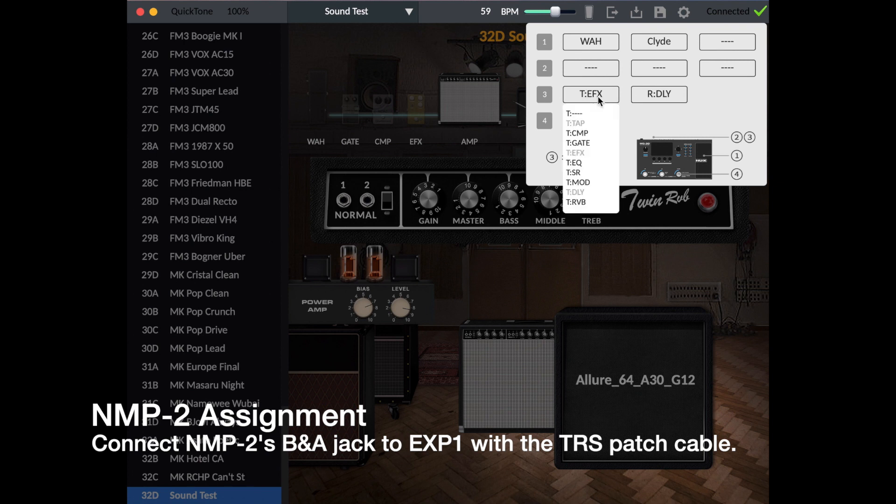
left_click(642, 96)
left_click(659, 97)
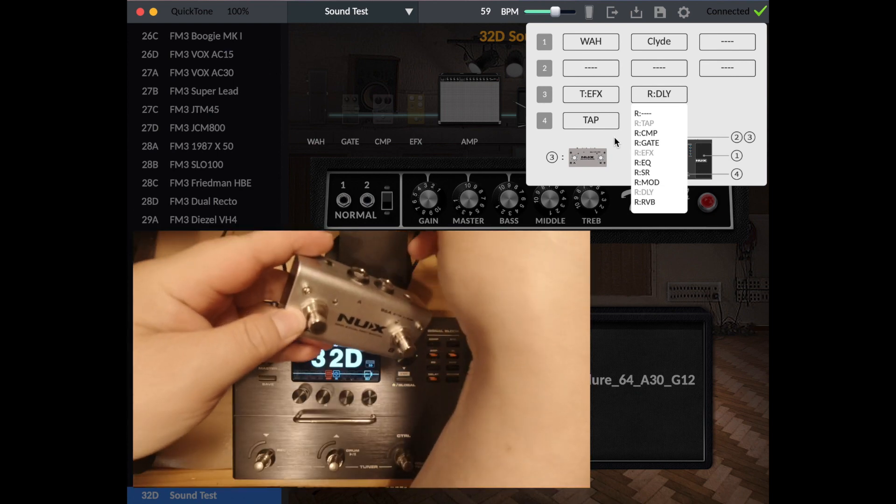
left_click(617, 143)
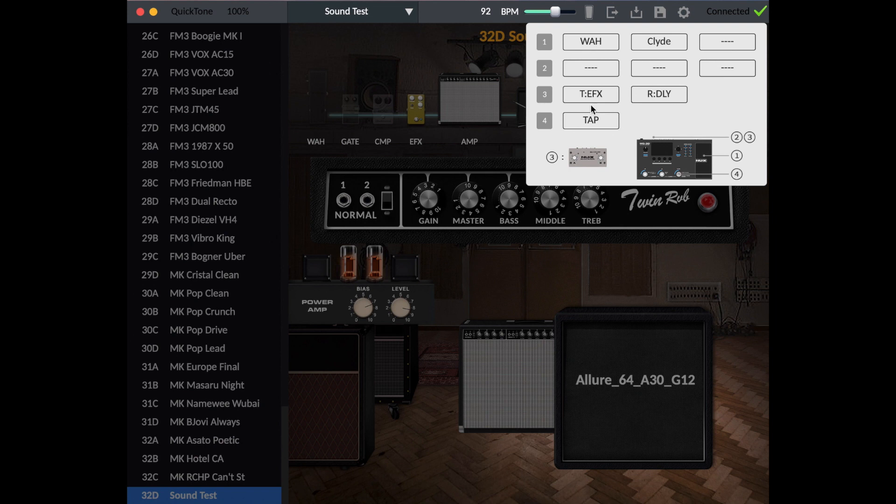
left_click(487, 53)
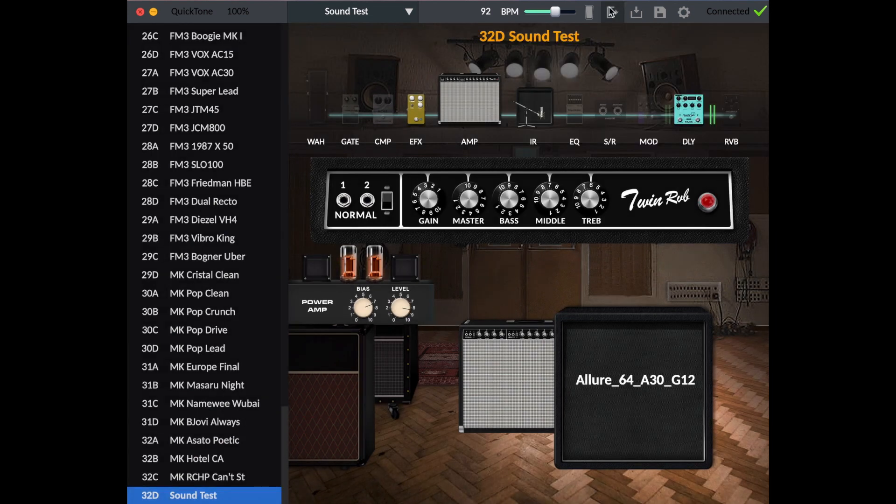
Mark patches 1A CT-RectoBeast and 1C CT-AmbientClean for export, and leave the export list without exporting.
left_click(611, 12)
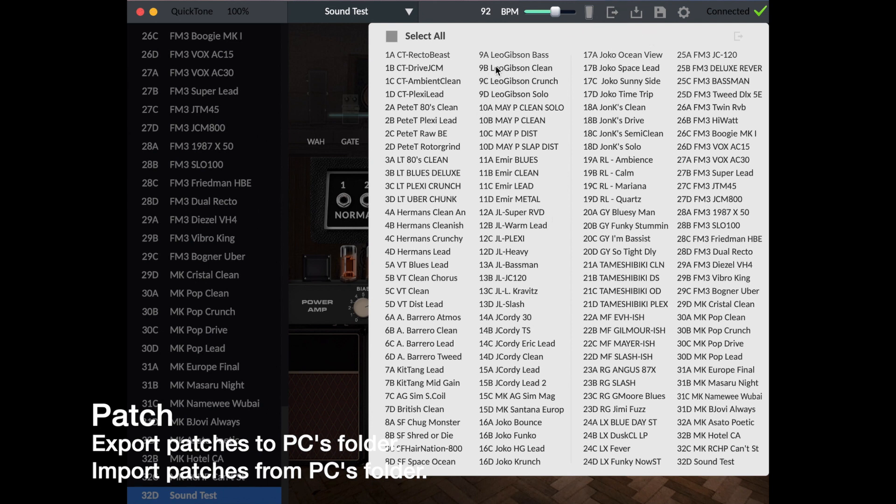
left_click(435, 56)
left_click(428, 80)
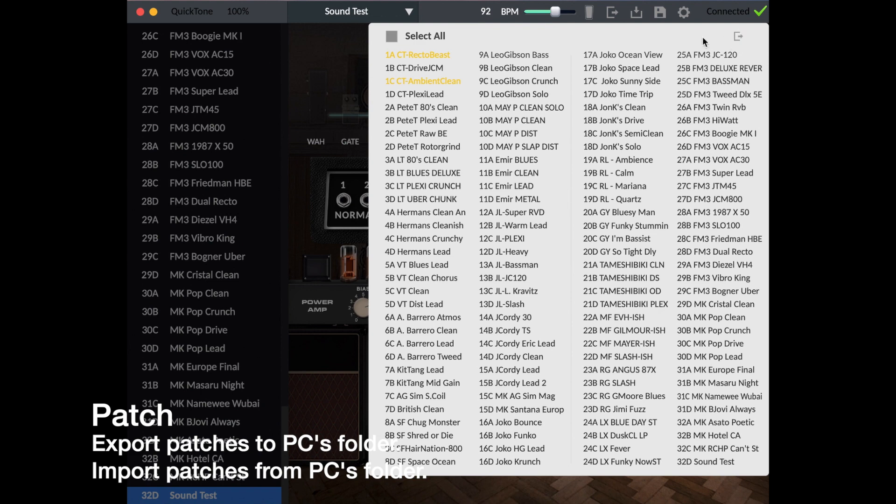
left_click(332, 50)
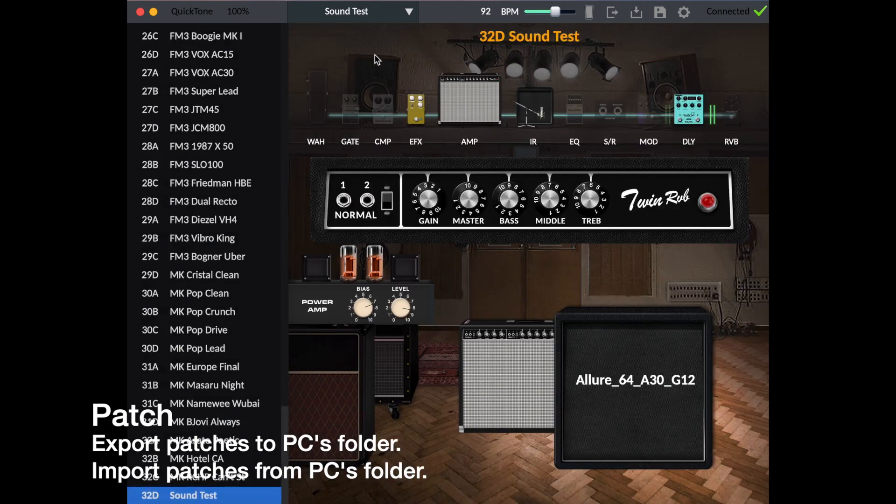
Import the patch file Sound Test.mg30patch from the Allure Pack folder into slot 32D.
left_click(635, 16)
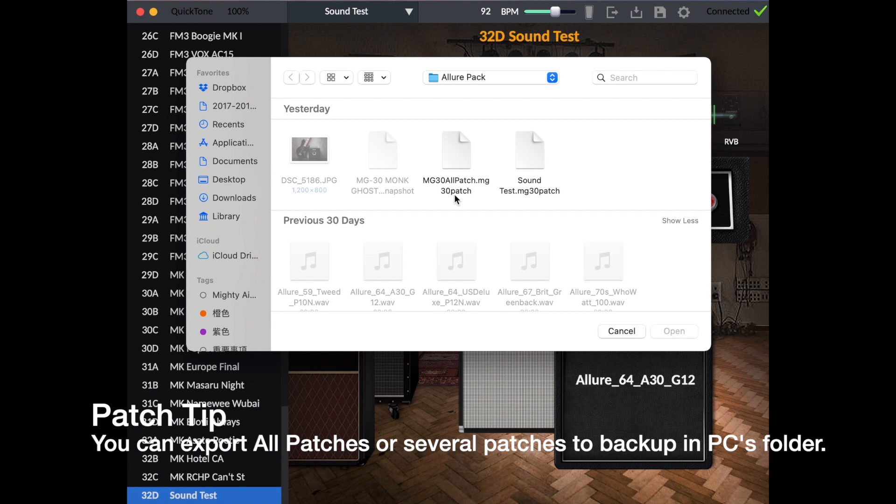
left_click(533, 152)
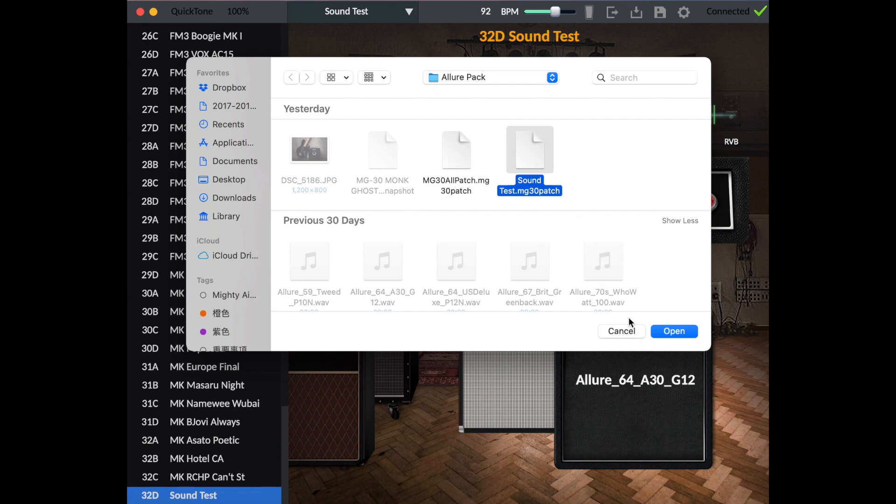
left_click(671, 333)
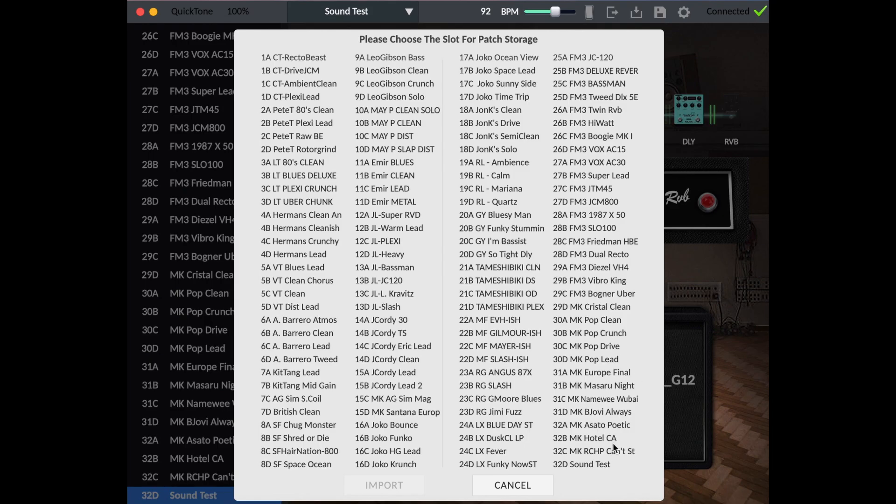
left_click(594, 466)
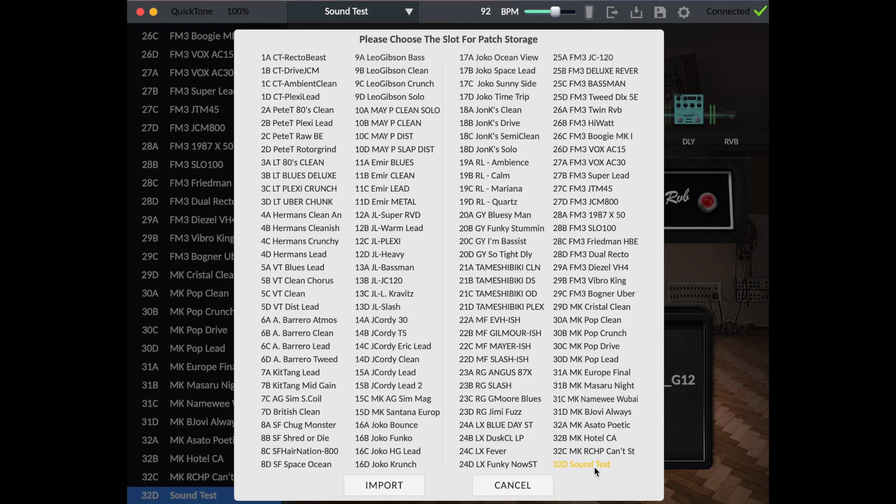
left_click(400, 486)
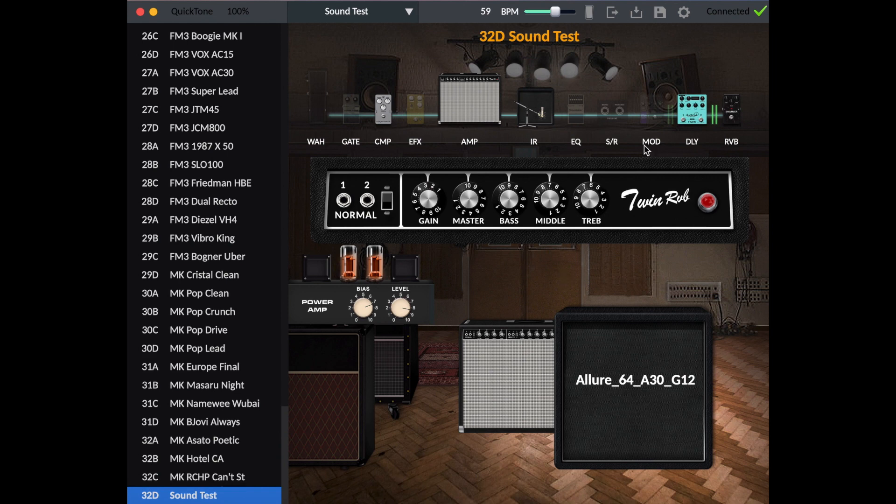
View the slots offered for saving the patch as a copy, and close the list without choosing one.
left_click(660, 13)
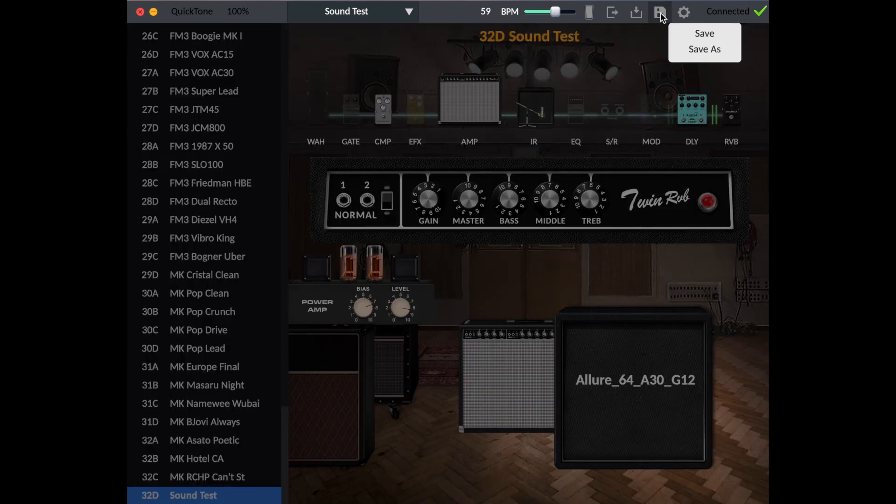
left_click(702, 50)
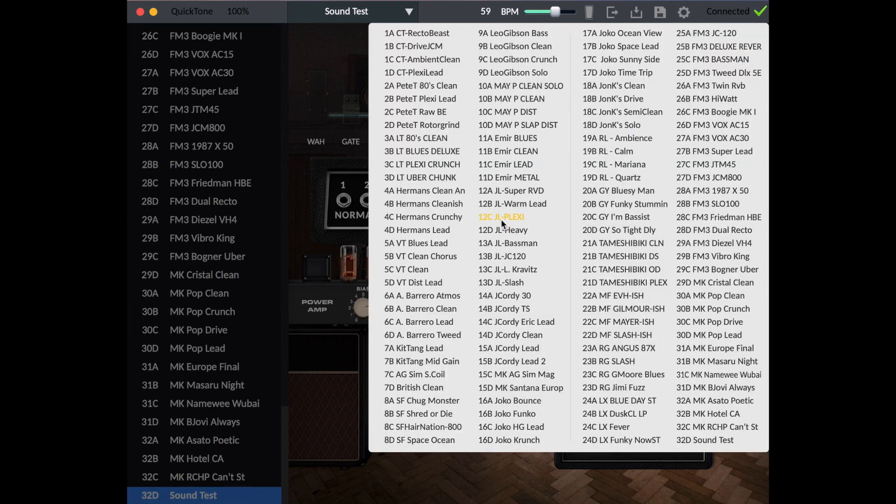
left_click(326, 136)
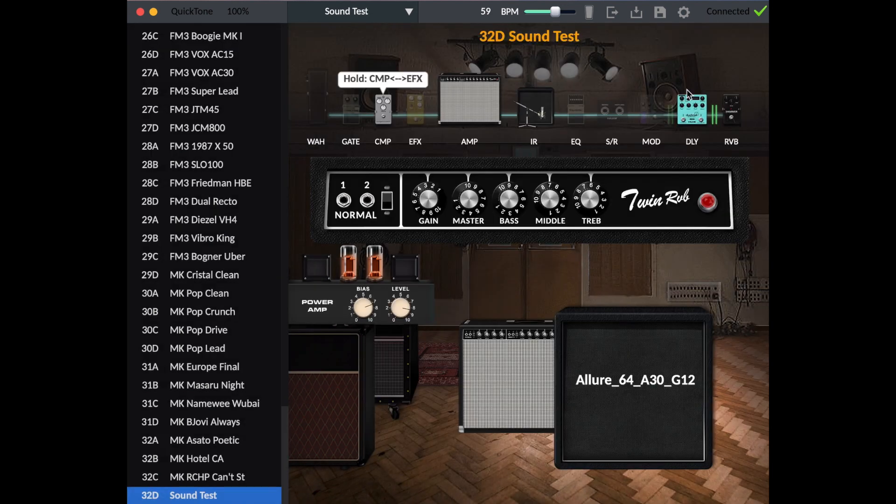
Open the device settings and view the custom MIDI CC table.
left_click(686, 13)
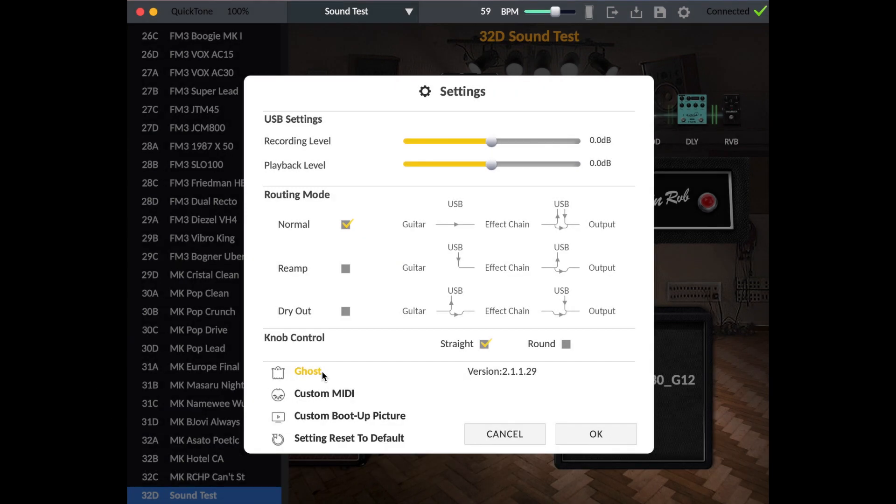
left_click(319, 372)
left_click(339, 395)
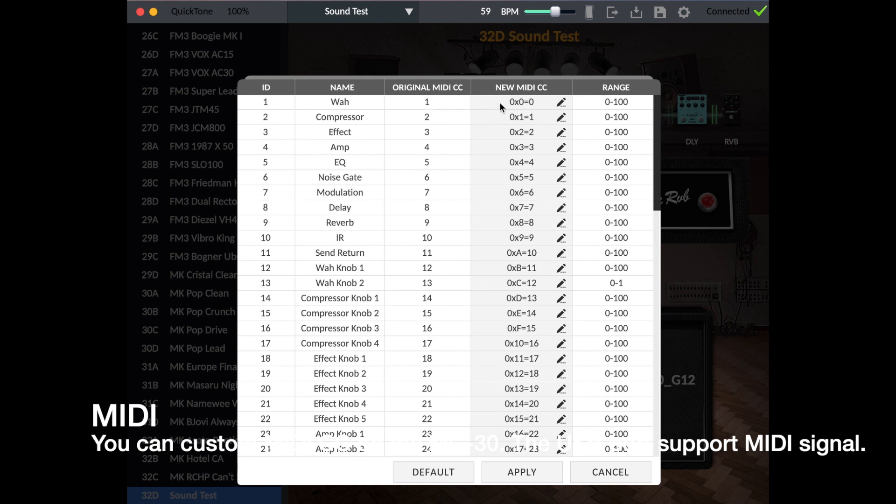
Try assigning MIDI CC 0x4E=78 to Wah, and leave the custom MIDI table without applying it.
left_click(562, 103)
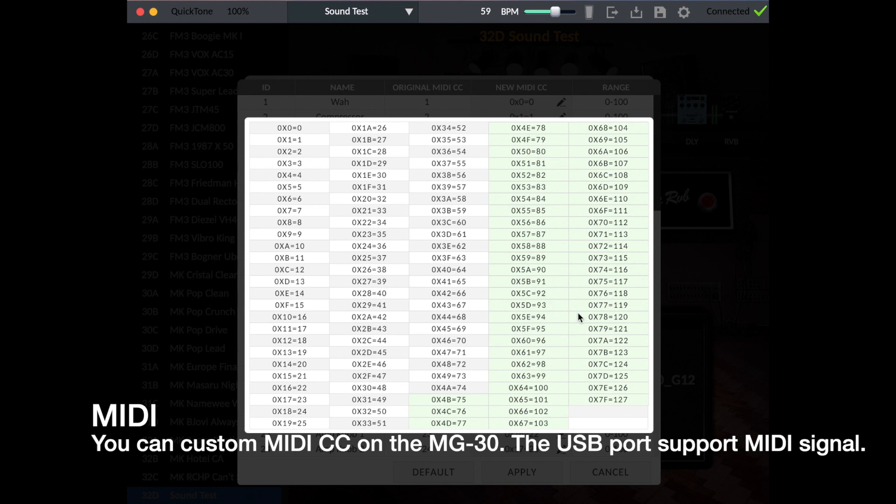
left_click(542, 126)
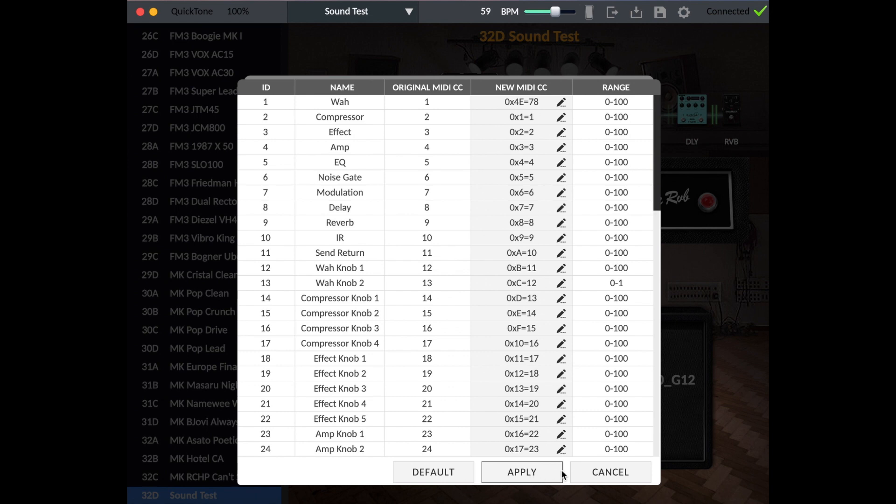
left_click(605, 472)
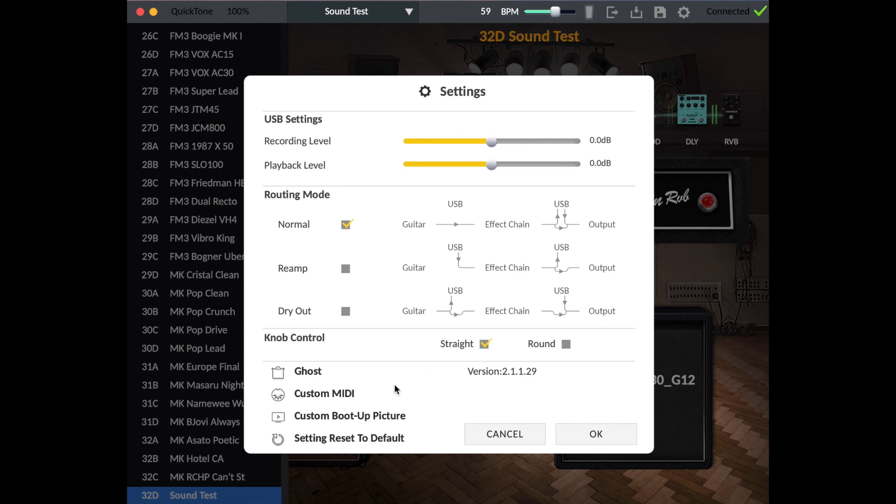
Load DSC_5186.JPG from the Allure Pack folder as the custom boot-up picture.
left_click(372, 416)
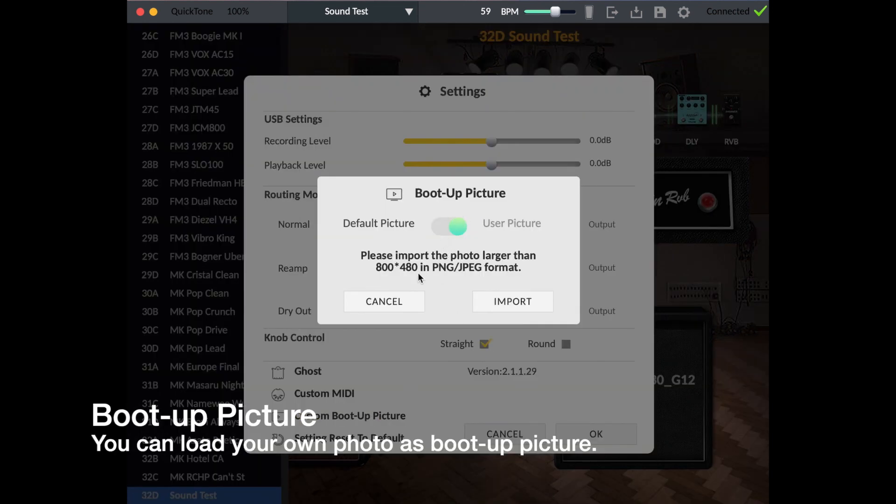
left_click(498, 298)
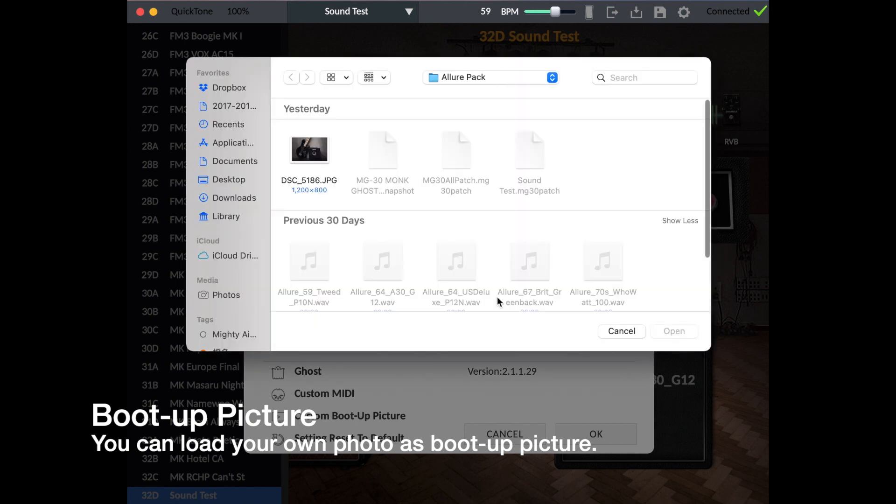
left_click(314, 150)
left_click(672, 333)
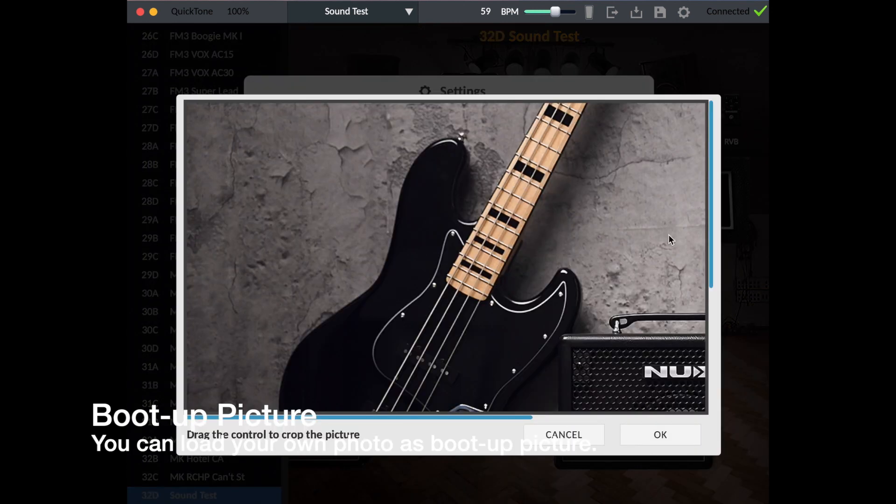
Crop the boot-up picture to frame the whole NUX amplifier with the bass body beside it, and accept the crop.
left_click_drag(711, 242, 711, 369)
left_click_drag(527, 419, 653, 420)
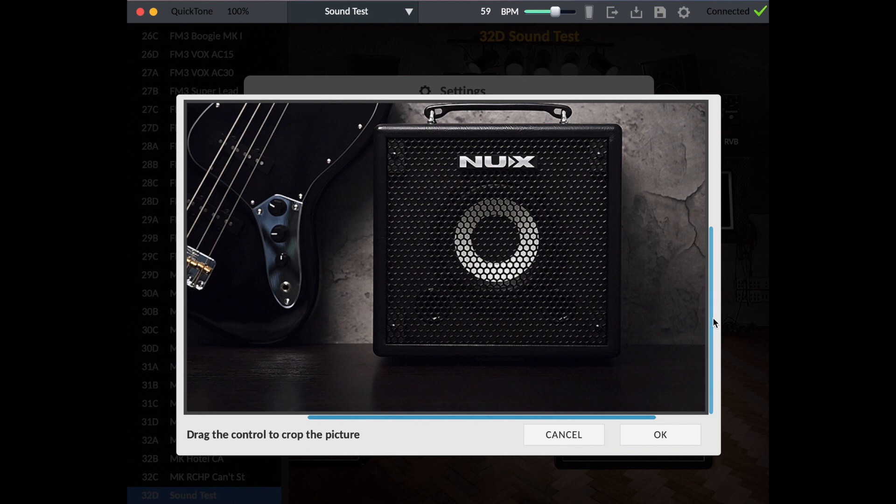
left_click_drag(712, 283, 706, 299)
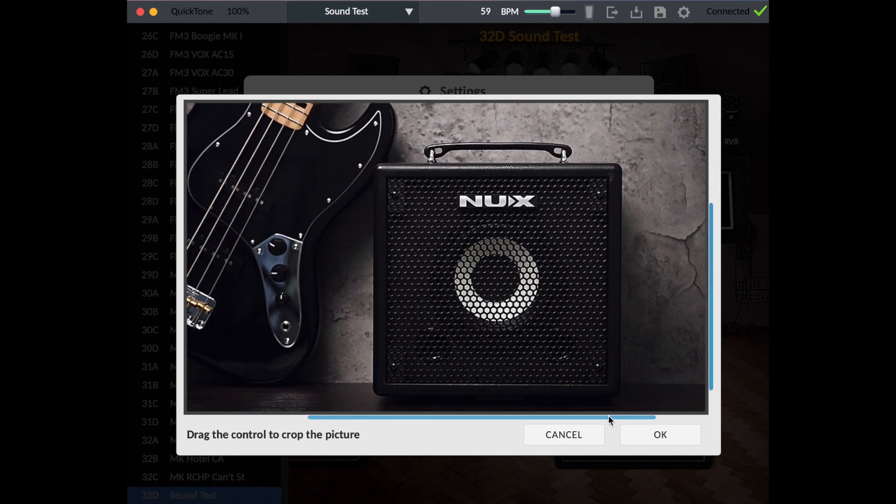
left_click(658, 434)
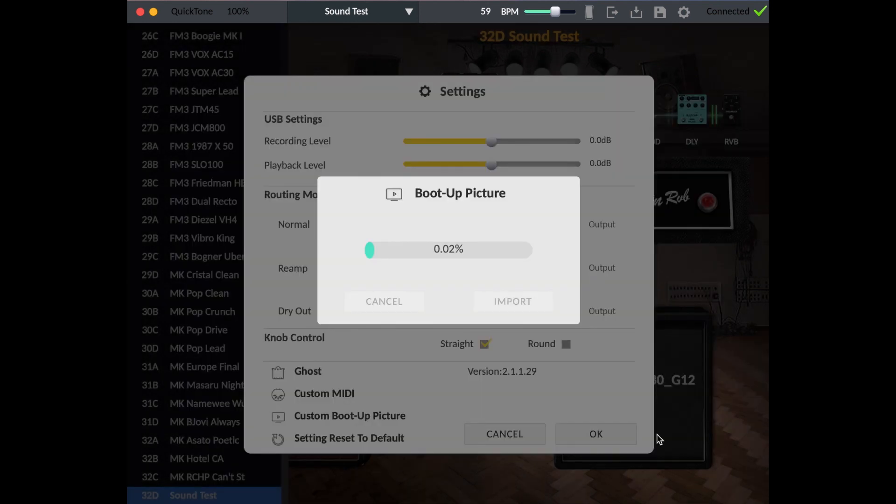